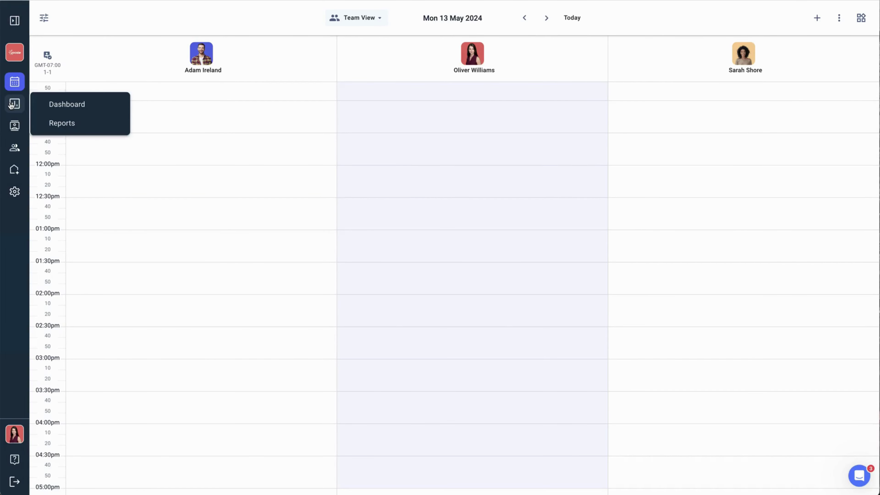
Open the Dashboard and exclude Second Location so only First Location is shown.
click(57, 105)
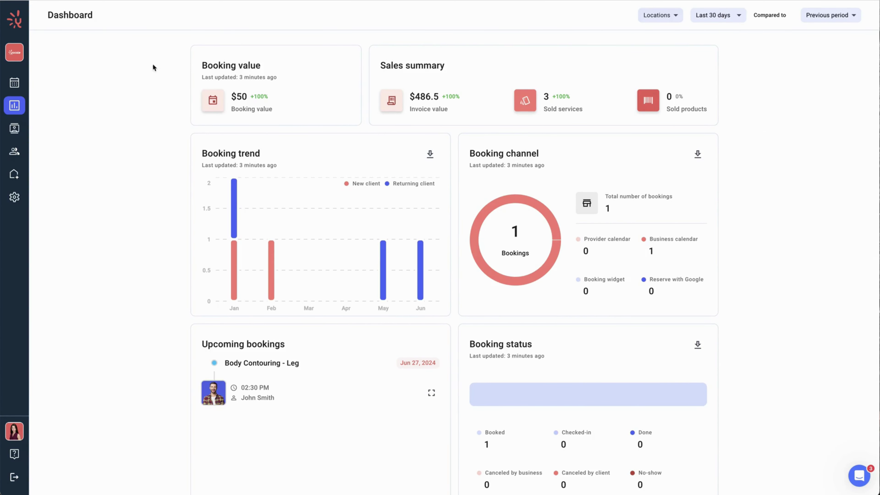
click(677, 16)
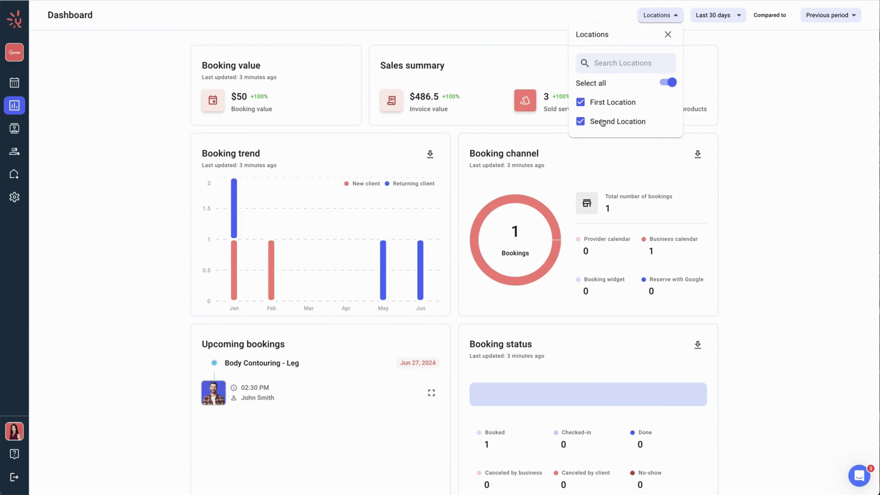
click(581, 122)
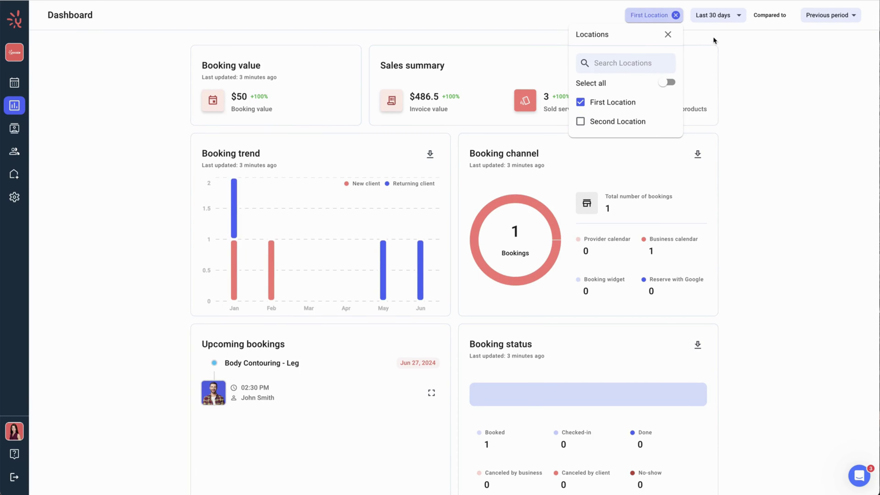
Set the dashboard date range to Last 180 days, briefly checking the Previous period options.
click(718, 19)
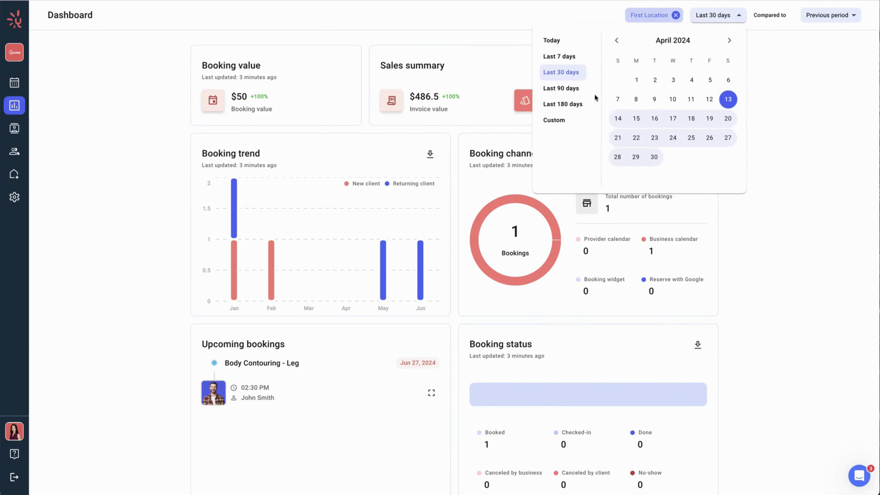
click(576, 104)
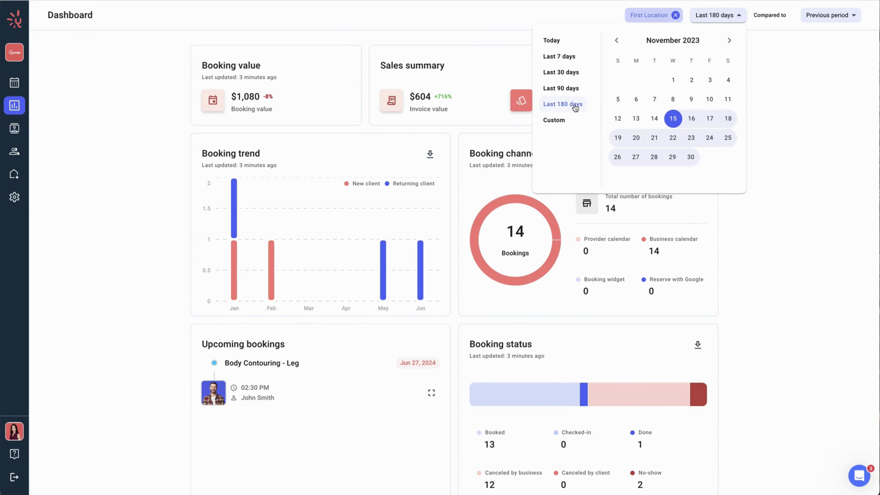
click(817, 22)
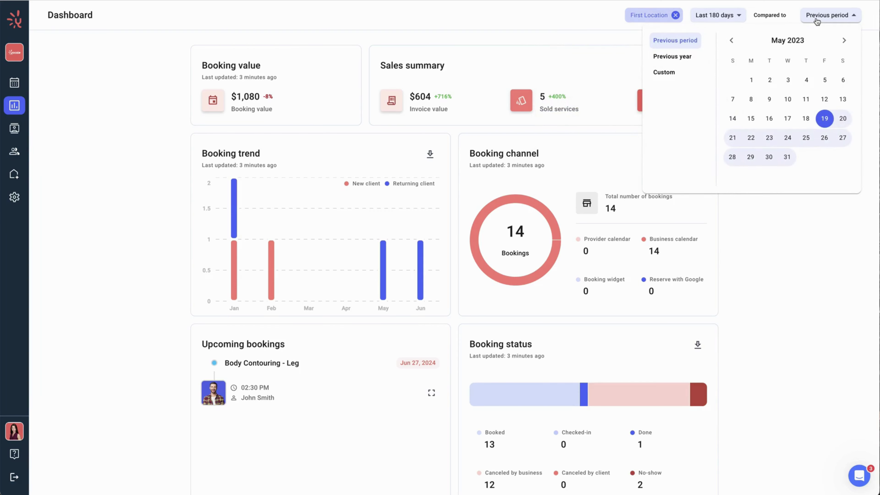
click(809, 221)
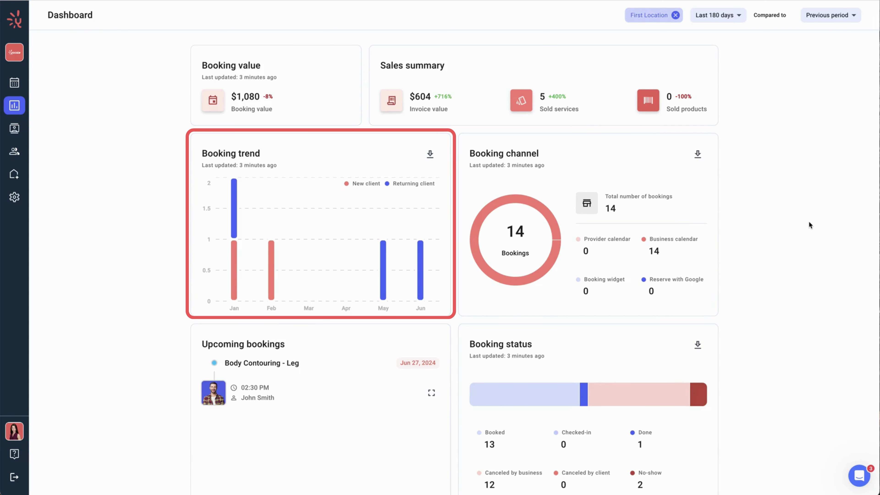
scroll(430, 154, down, 5)
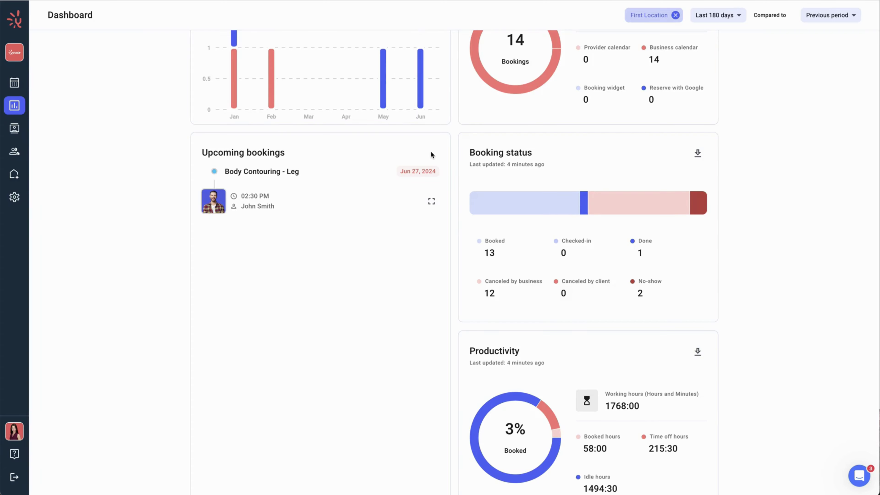
click(431, 200)
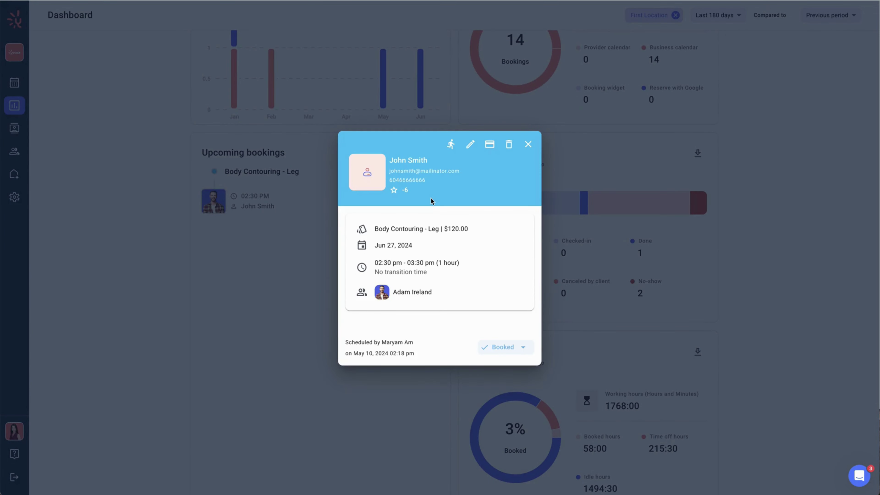
click(534, 144)
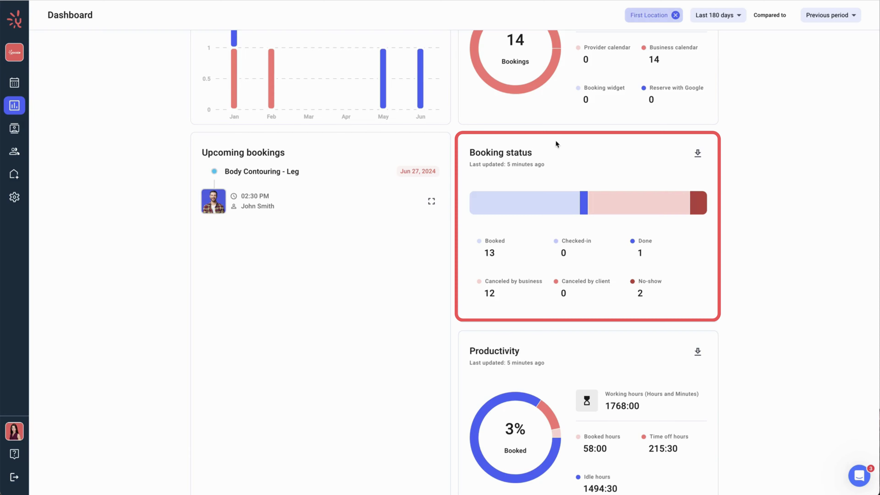
Download the Booking status card data as CSV and scroll down to the Productivity card.
click(707, 153)
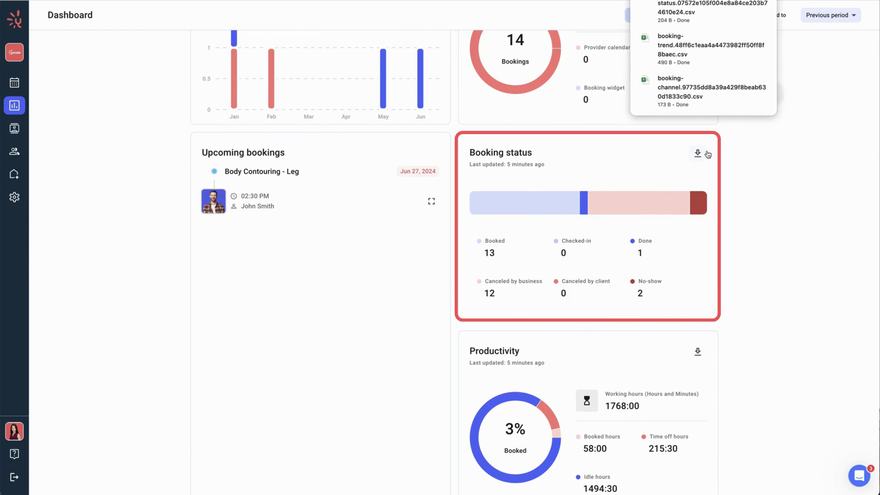
scroll(706, 154, down, 3)
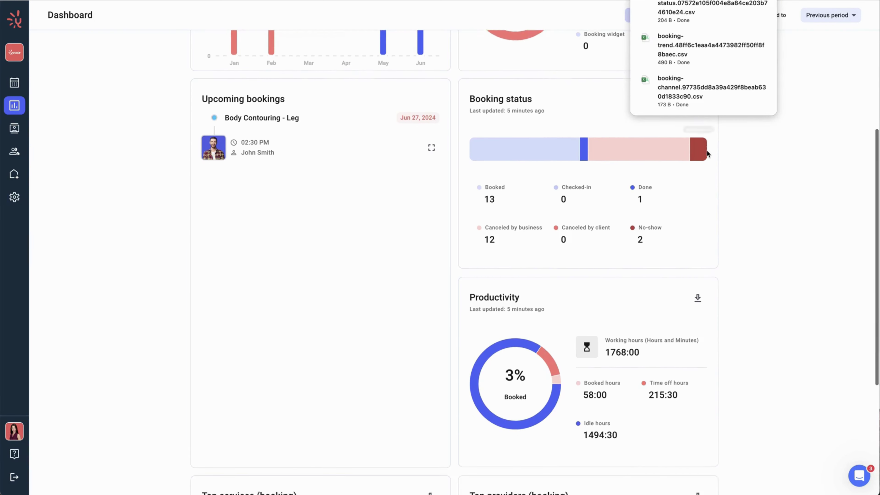
scroll(733, 160, down, 4)
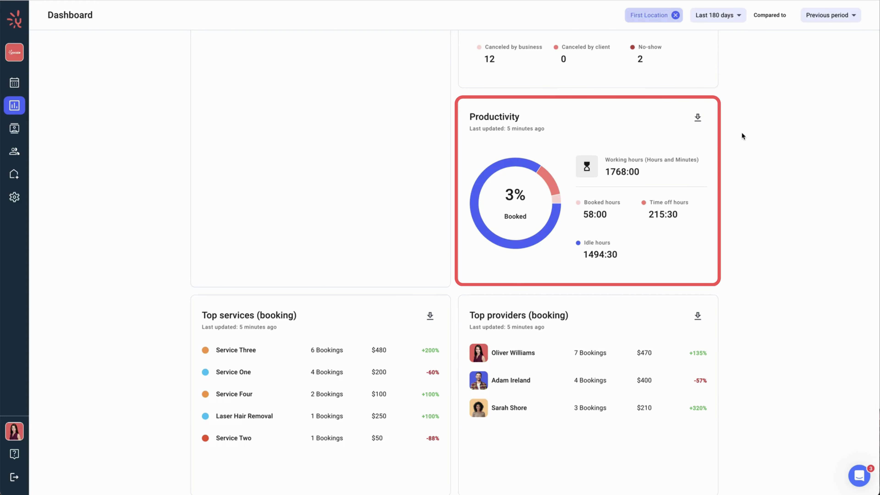
Download the Top services (booking) card as a CSV file.
scroll(741, 132, down, 1)
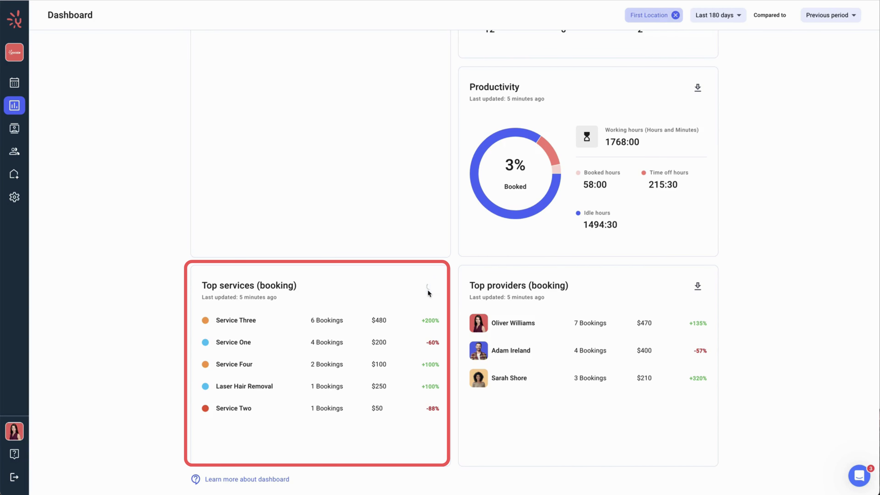
click(429, 292)
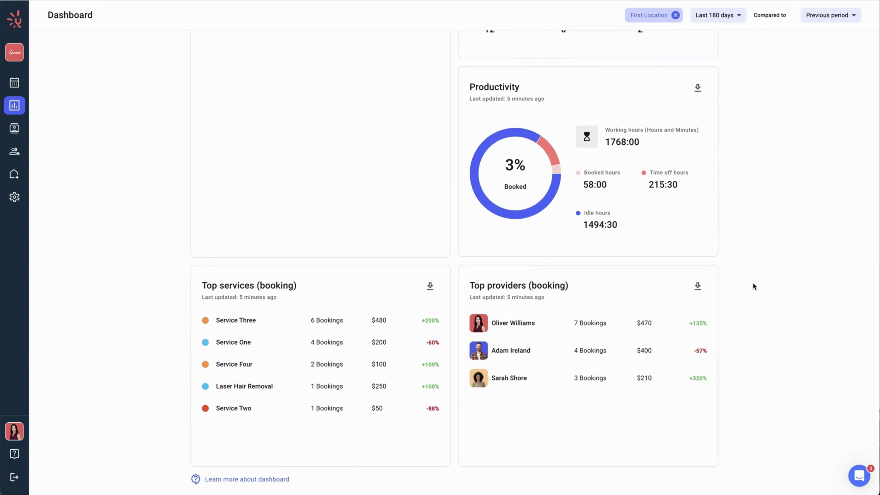
Go to the Reports page and filter locations to First Location only.
mouse_move(16, 108)
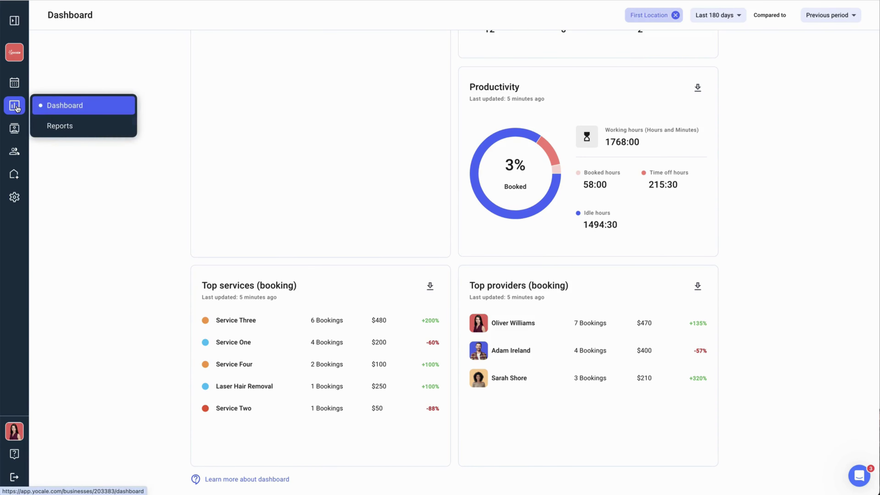
click(42, 126)
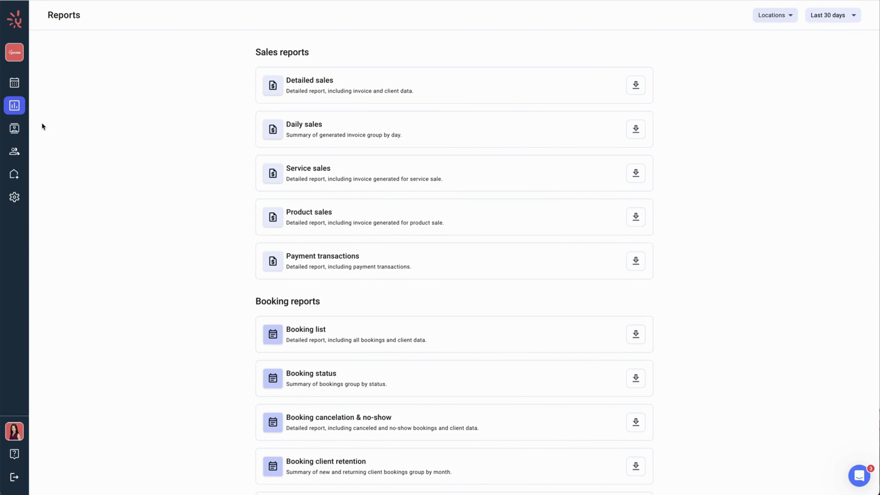
click(763, 21)
click(726, 123)
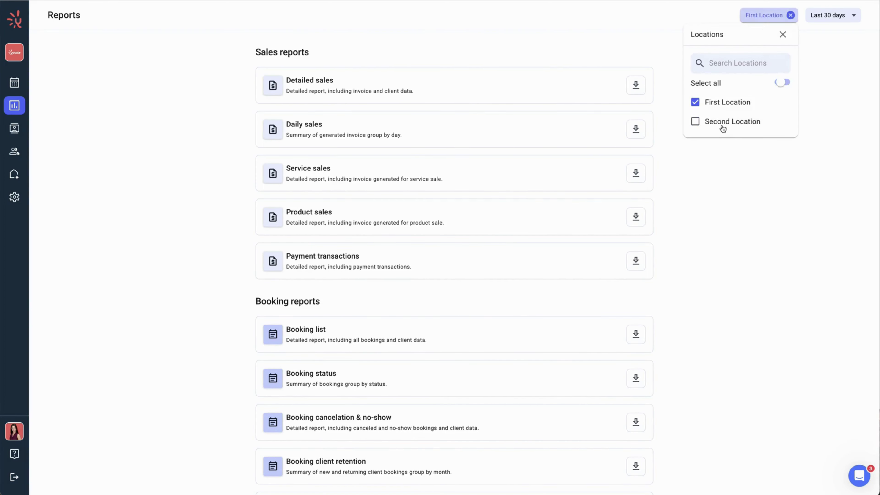
click(807, 109)
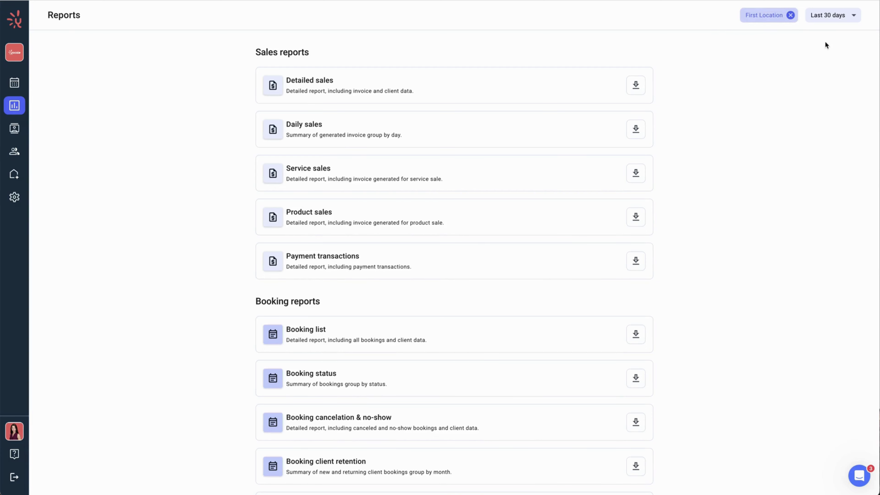
Limit reports to Last 180 days and download the Detailed sales report.
click(826, 16)
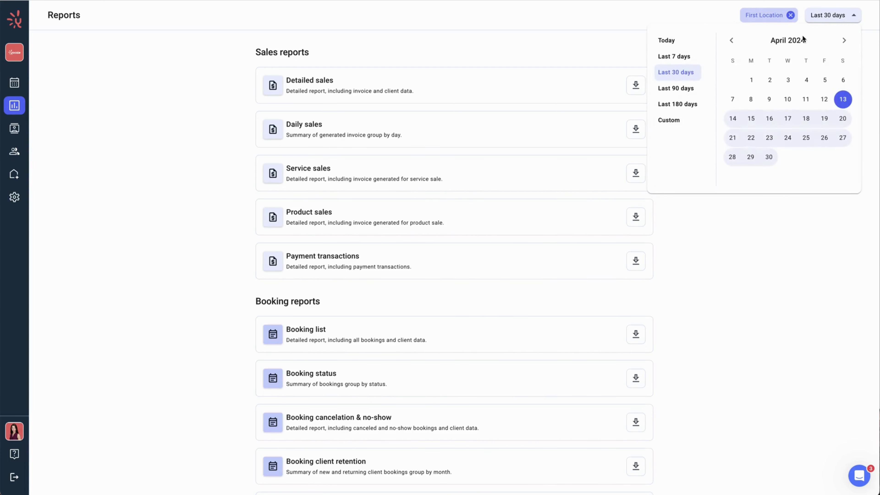
click(681, 104)
click(713, 212)
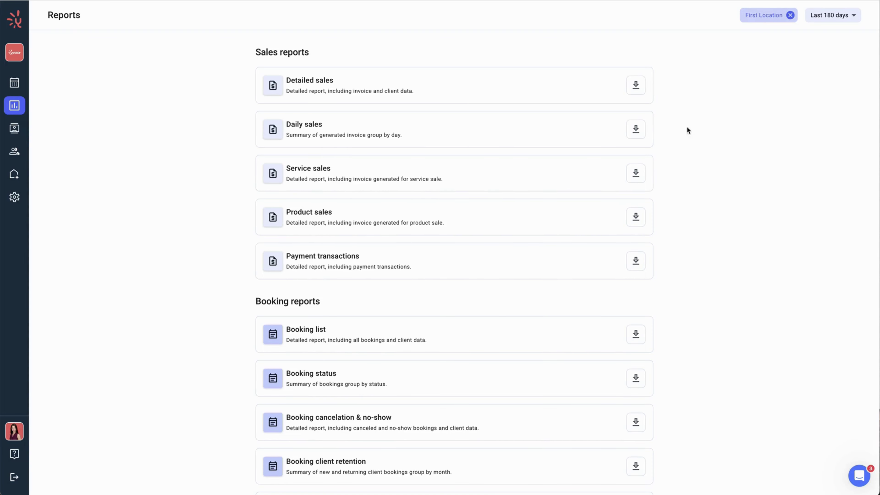
click(640, 90)
Scroll down the Reports page to the Provider reports section.
scroll(777, 150, down, 2)
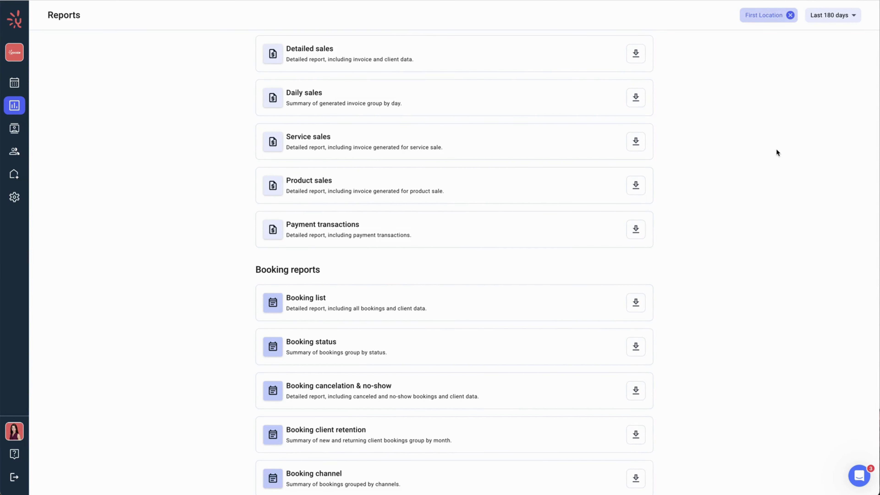
scroll(776, 150, down, 3)
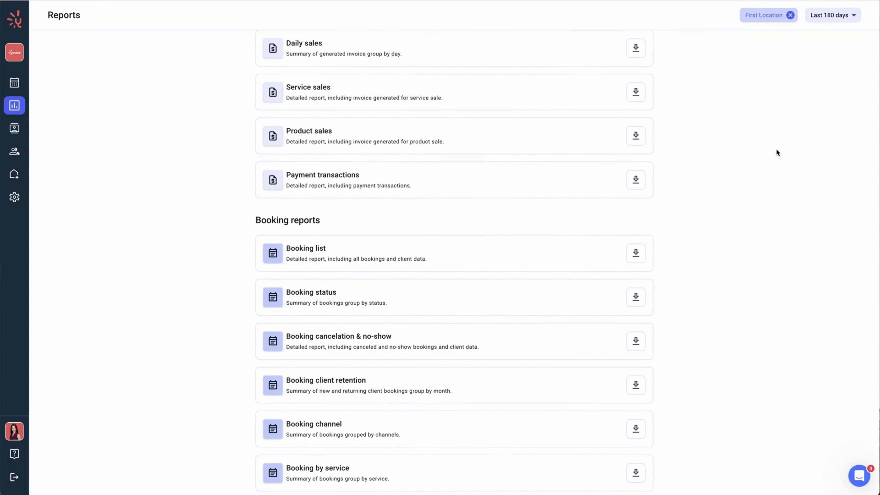
scroll(776, 149, down, 5)
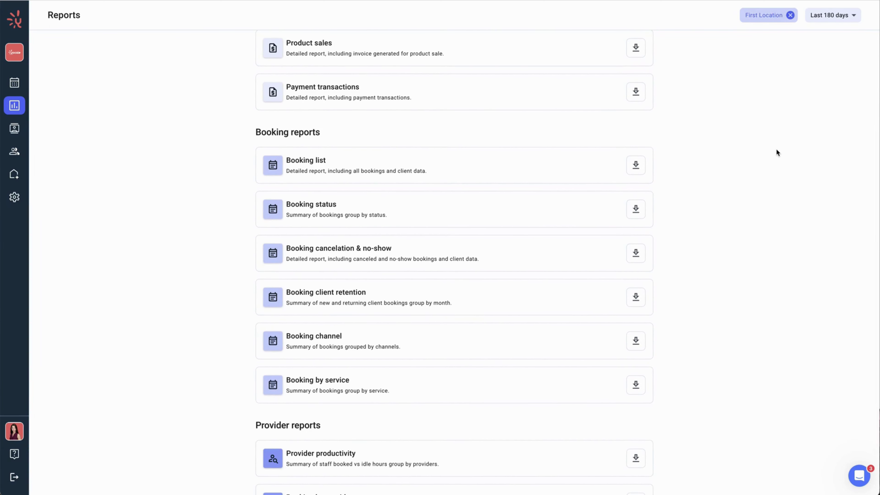
scroll(776, 148, down, 3)
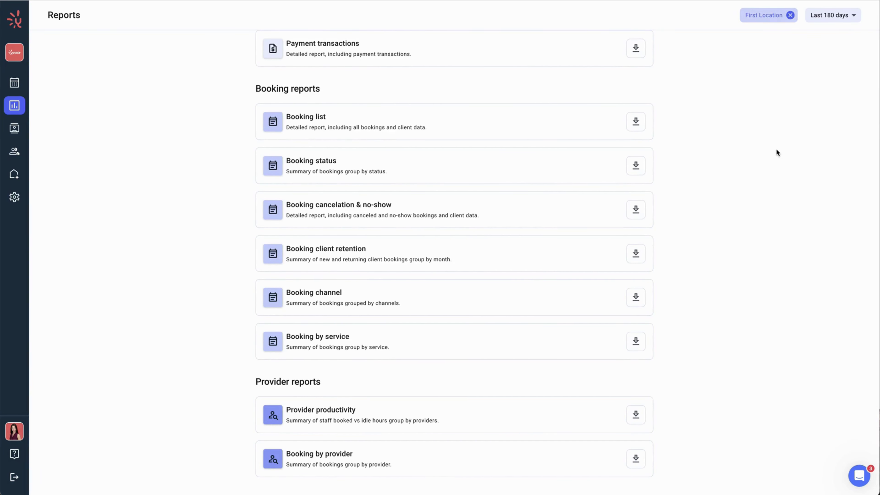
scroll(775, 153, down, 1)
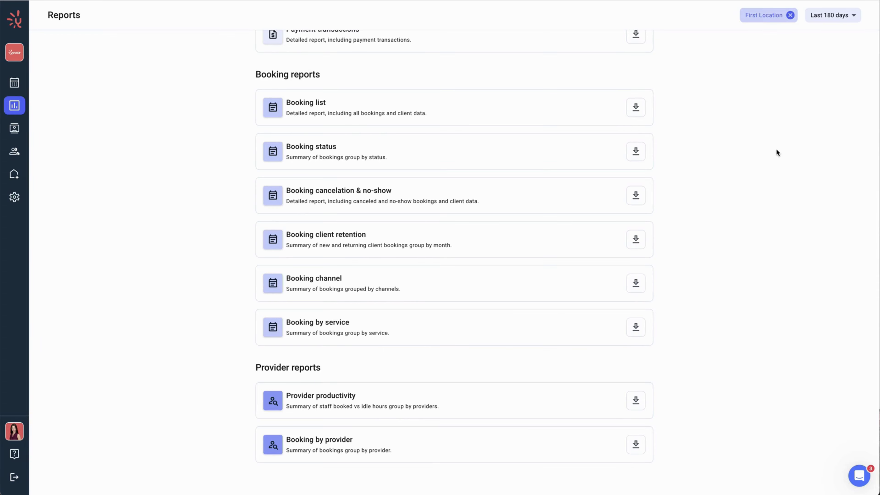
scroll(776, 152, up, 10)
scroll(706, 383, down, 10)
Download the Provider productivity report and open the occupancy CSV in Excel.
click(635, 400)
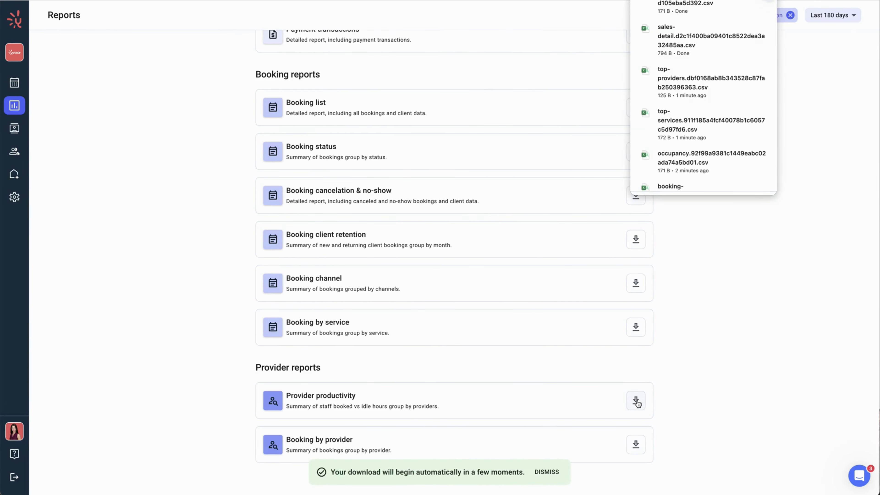
click(710, 9)
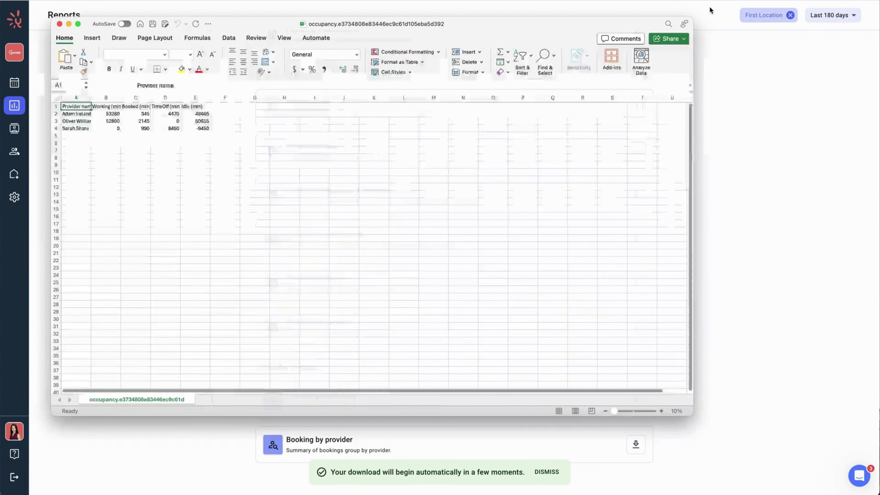